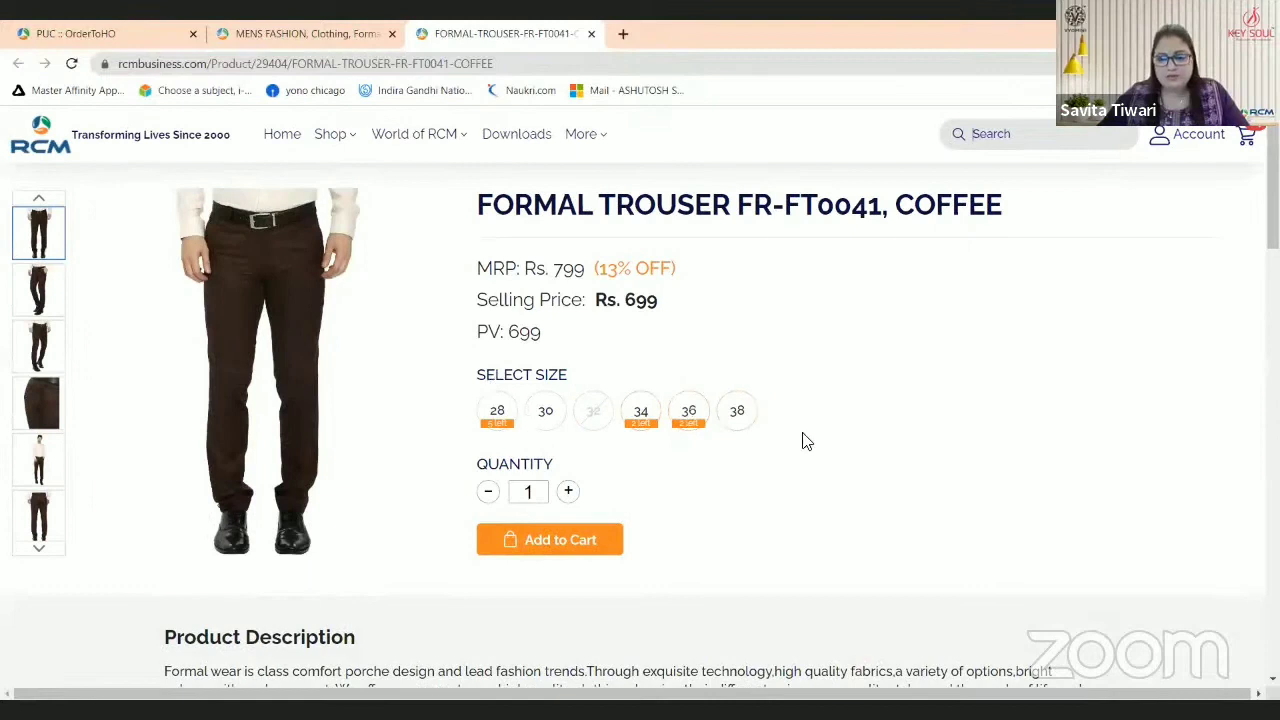
# Step: Add the coffee formal trouser FR-FT0041 in size 36 to the cart, then open the cart
pyautogui.click(690, 415)
pyautogui.click(576, 564)
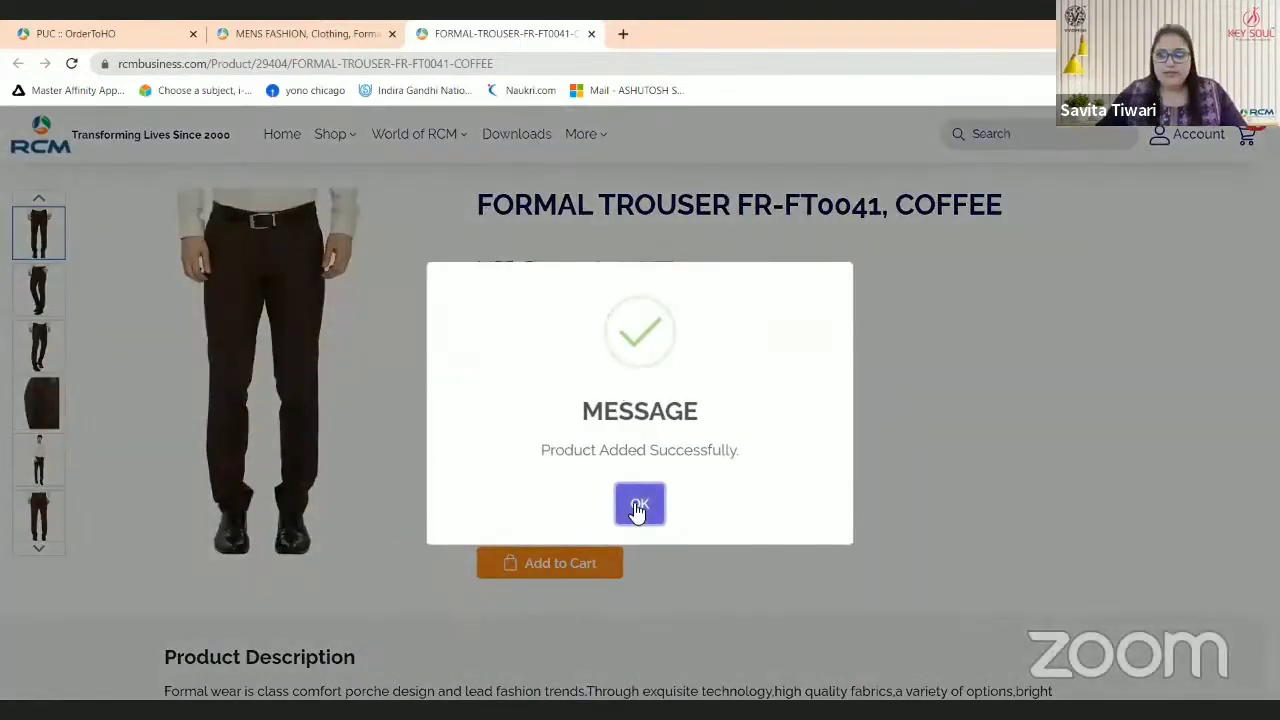
pyautogui.click(638, 507)
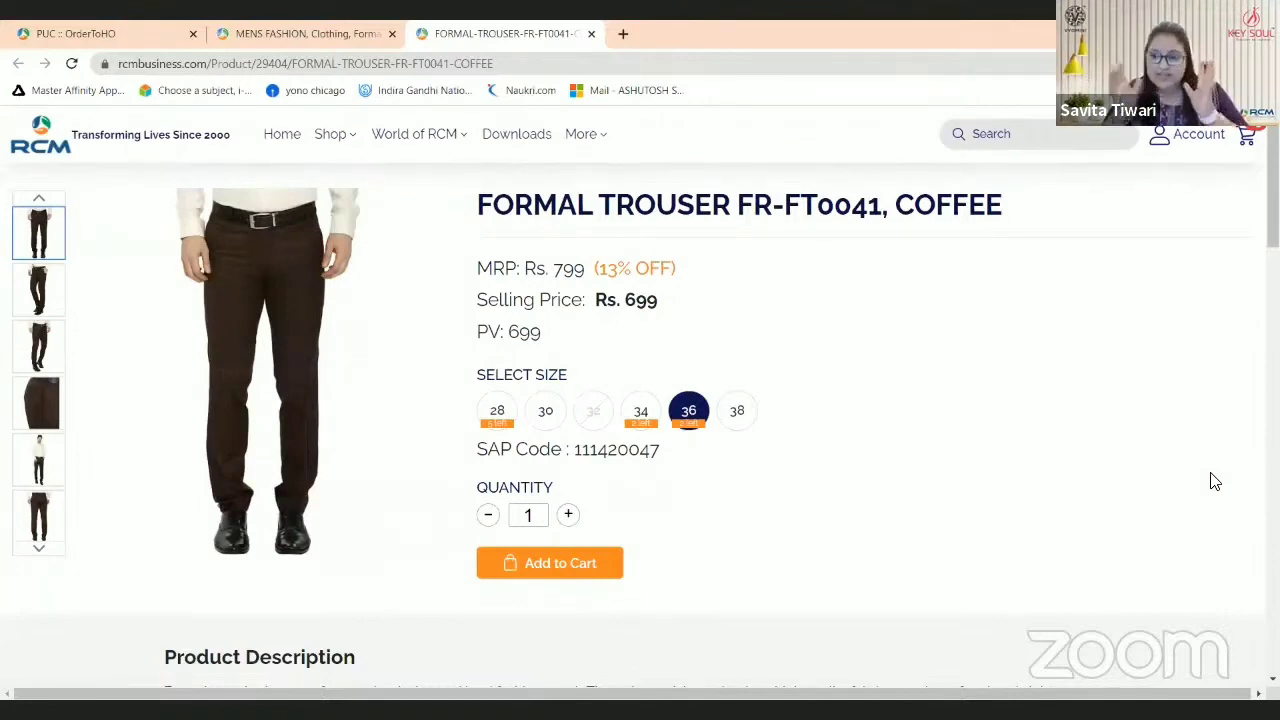
pyautogui.click(1248, 143)
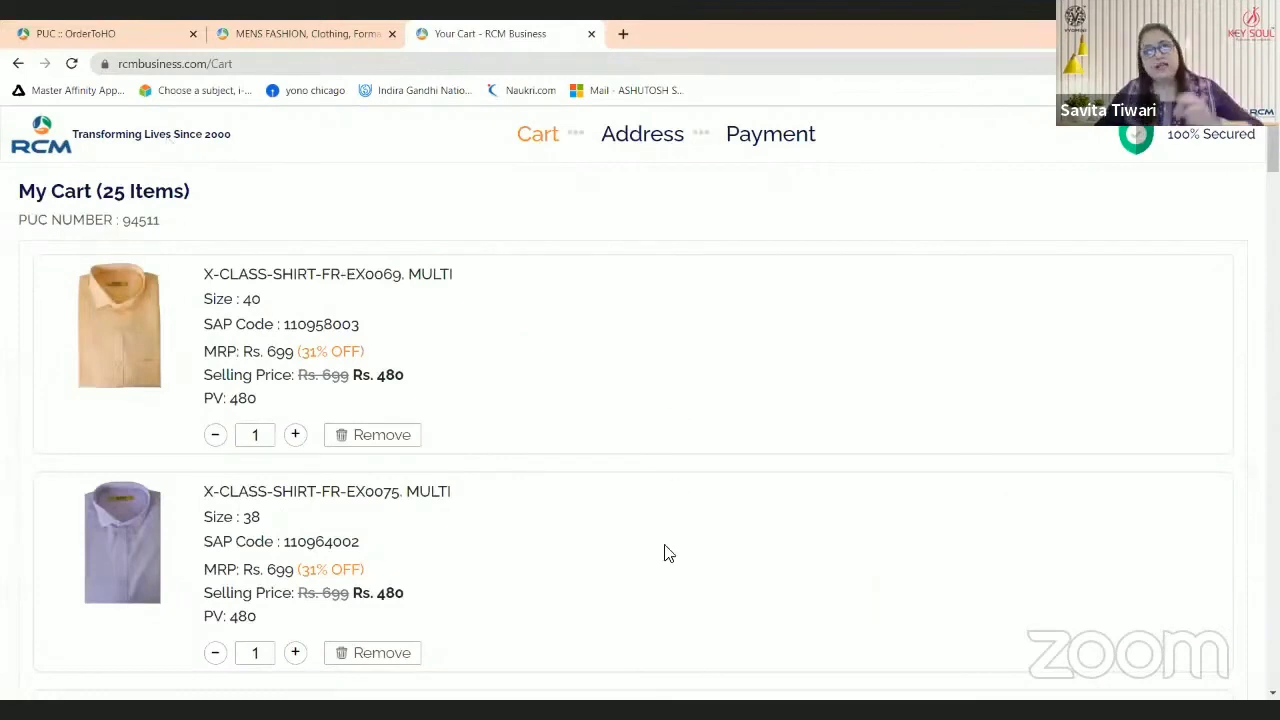
# Step: Remove the ITALIA SHIRT FR-IT2002 in R.BLUE from the cart and confirm the removal
pyautogui.scroll(-1, 666, 630)
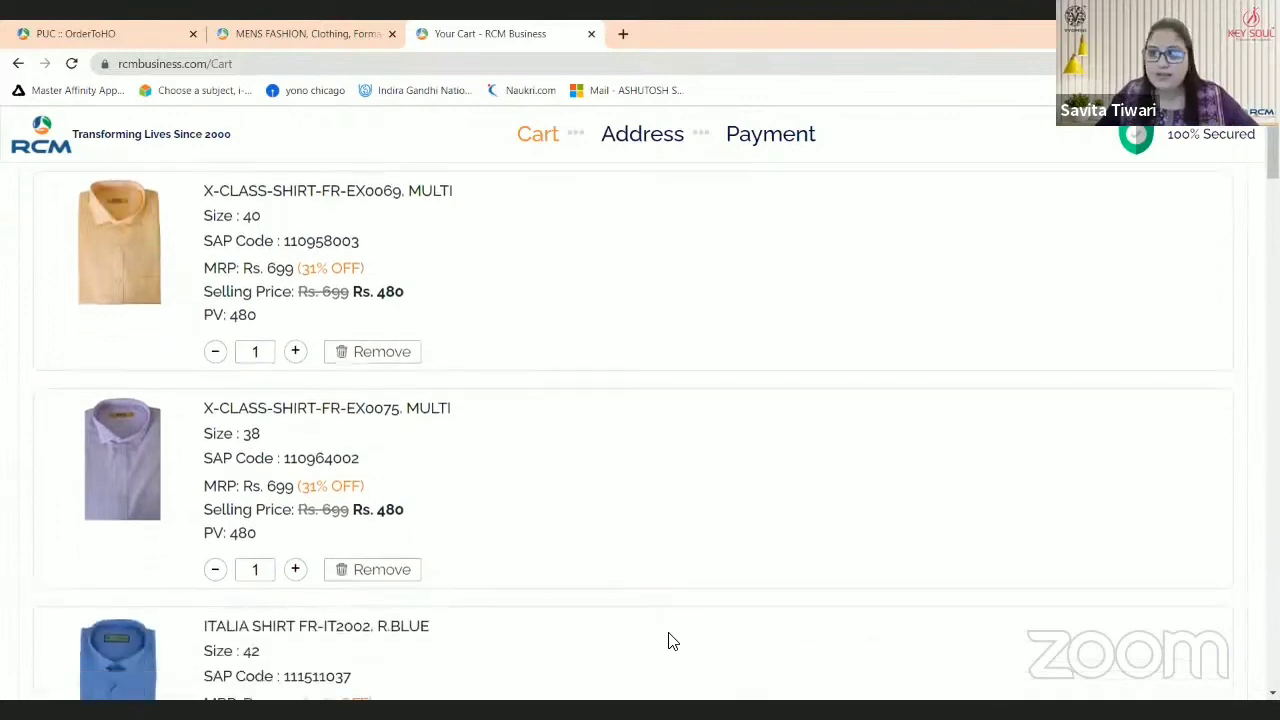
pyautogui.scroll(1, 712, 625)
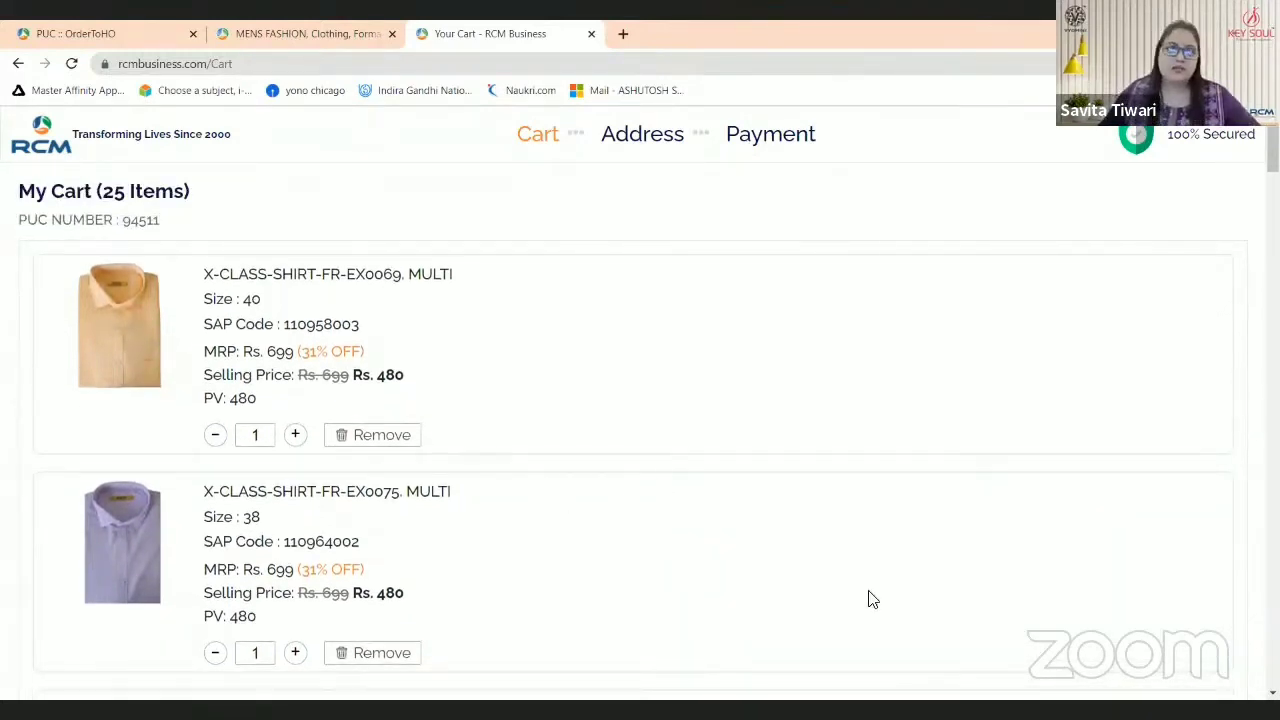
pyautogui.scroll(-1, 430, 515)
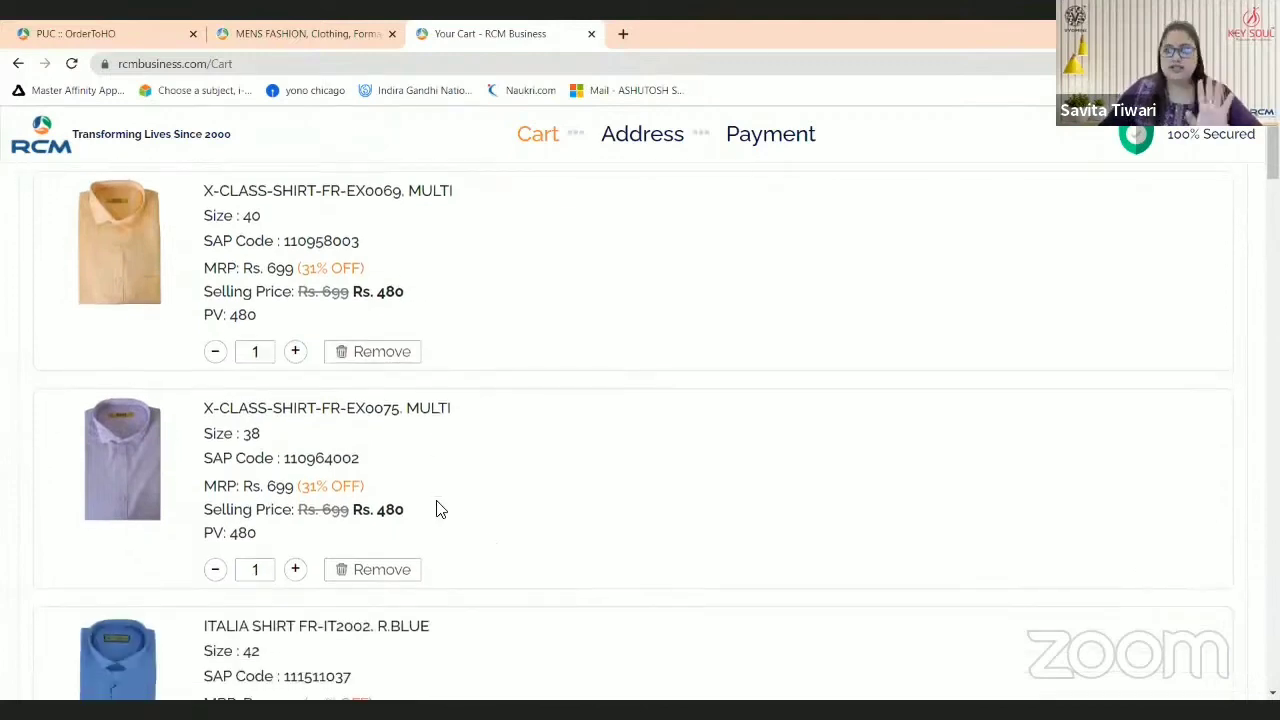
pyautogui.scroll(-1, 515, 360)
pyautogui.scroll(-2, 510, 430)
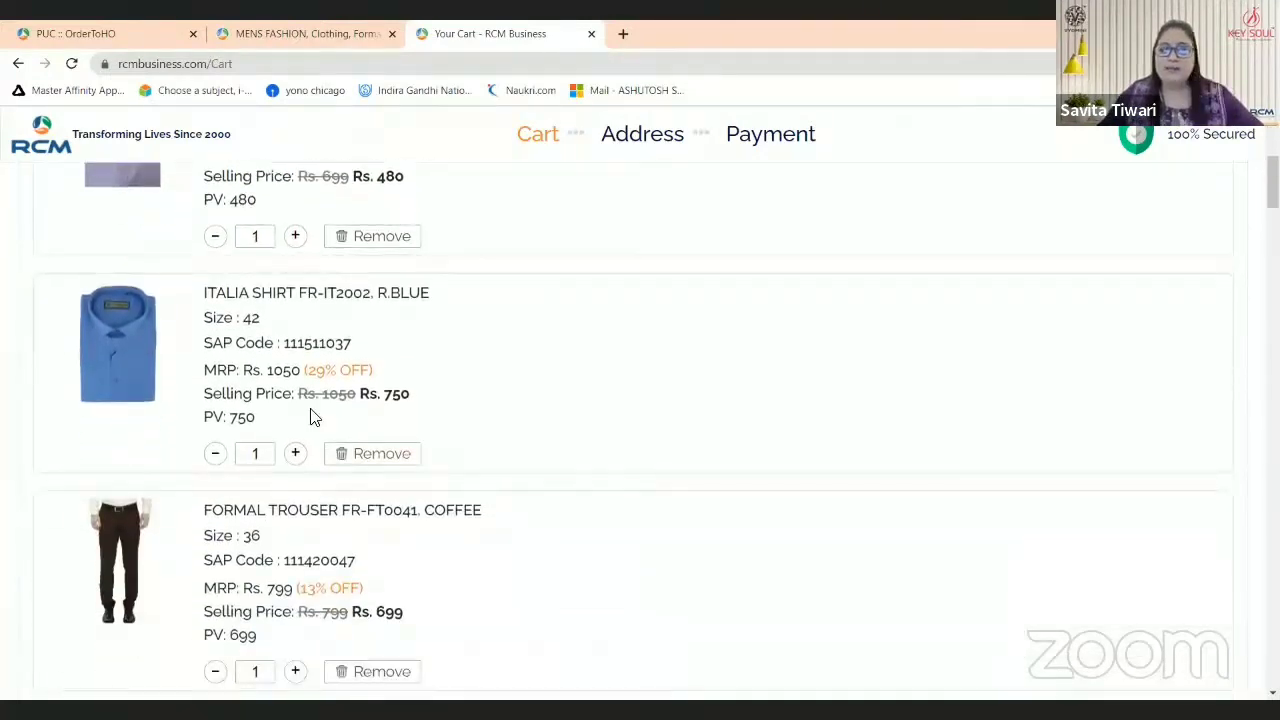
pyautogui.click(402, 456)
pyautogui.click(595, 508)
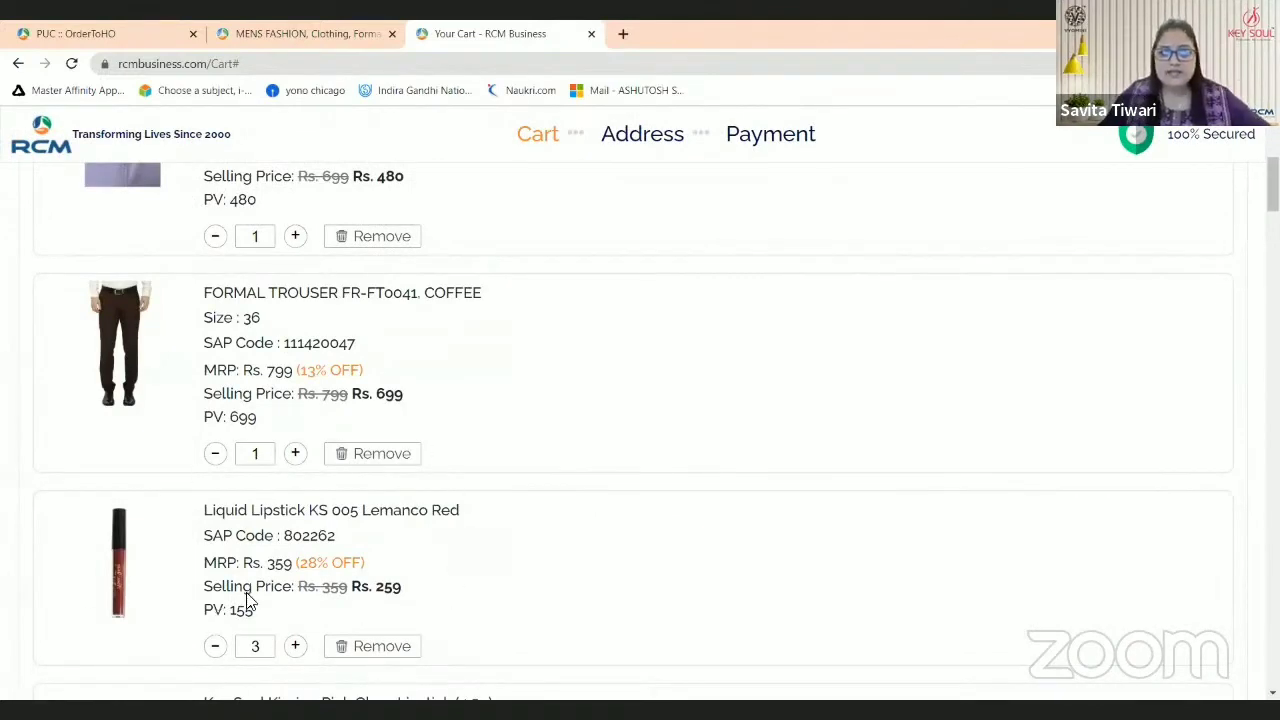
# Step: Reduce the Liquid Lipstick KS 005 Lemanco Red quantity to 2 and the Key Soul Kissing Pink Gloss Lipstick quantity to 4
pyautogui.scroll(-2, 436, 509)
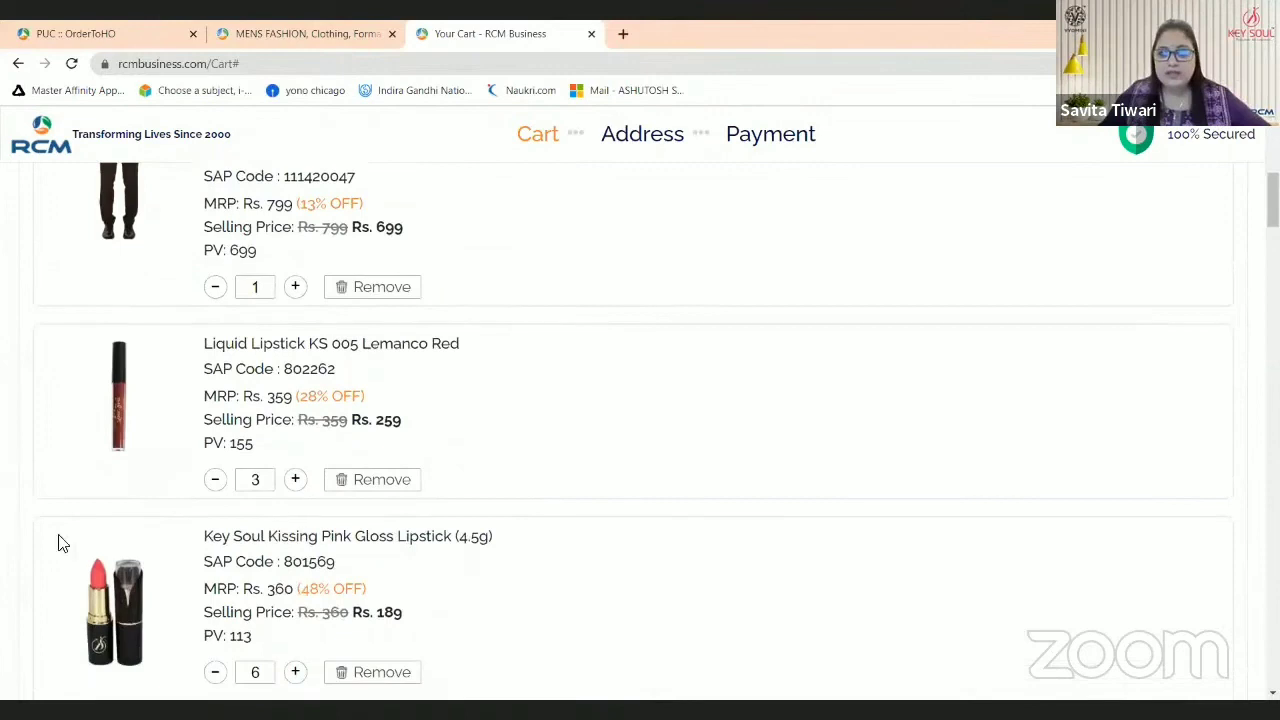
pyautogui.click(214, 488)
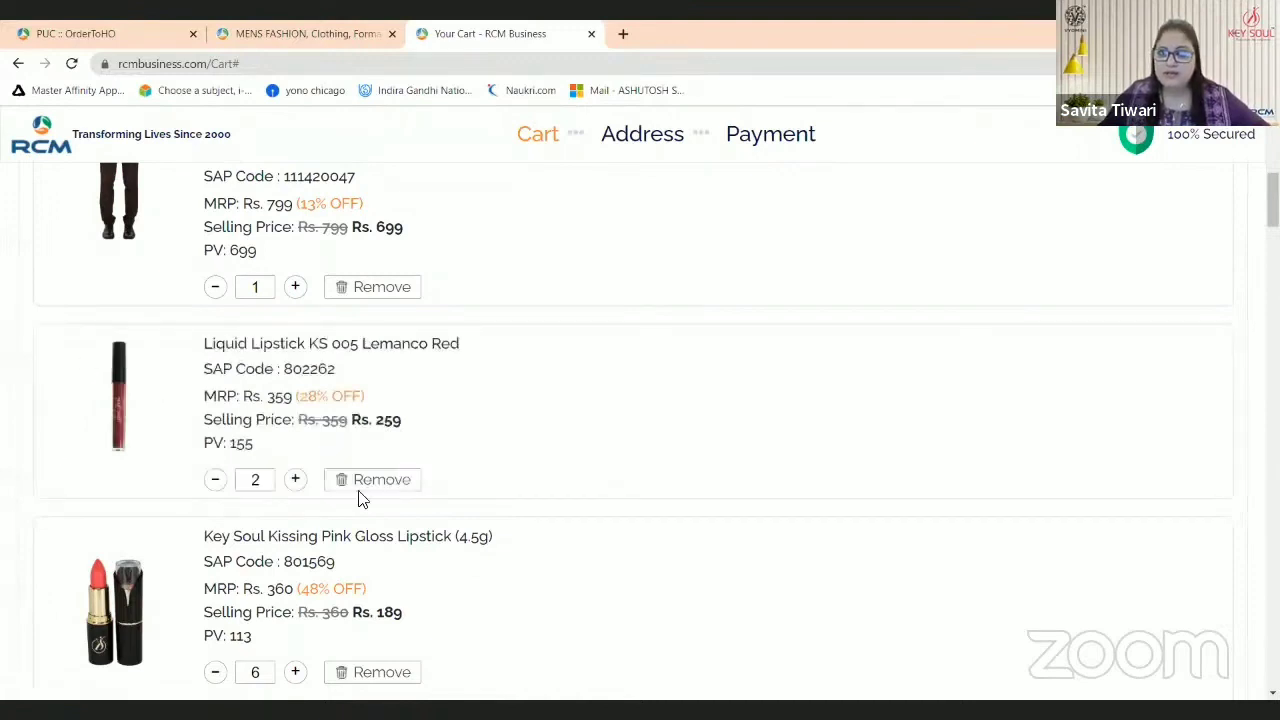
pyautogui.scroll(-2, 260, 588)
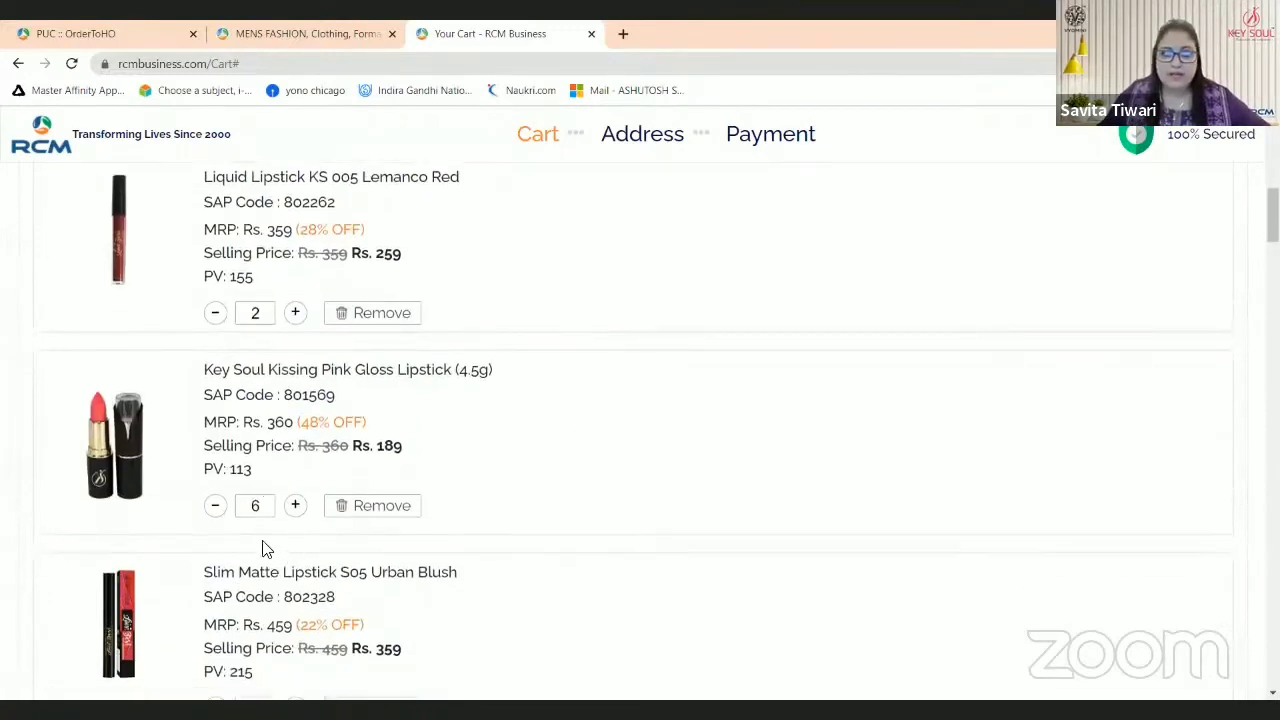
pyautogui.click(215, 514)
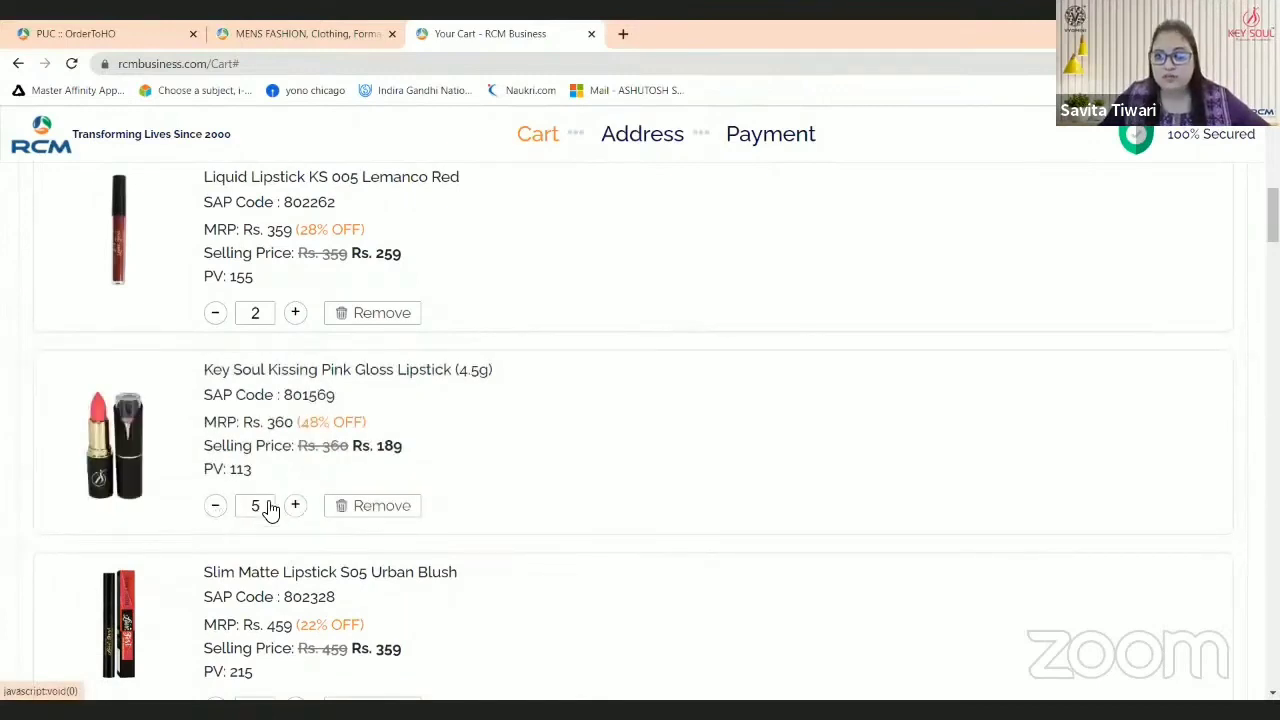
pyautogui.scroll(-2, 90, 614)
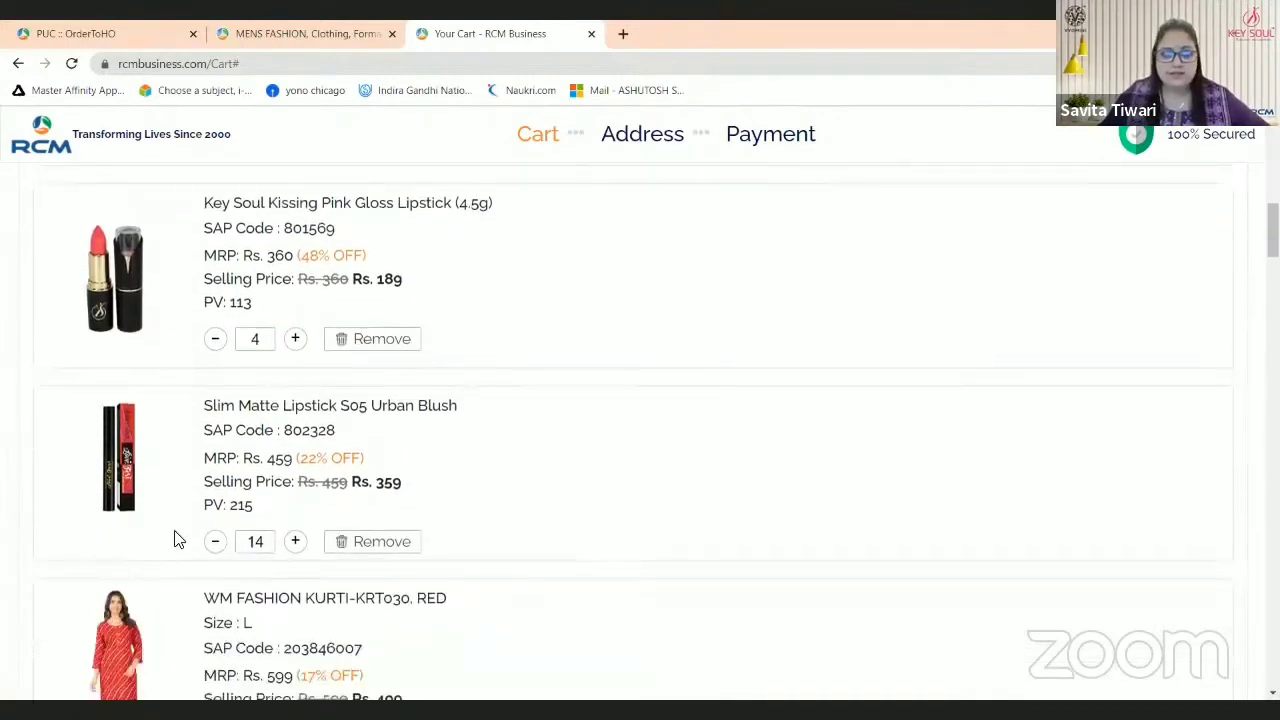
# Step: Remove both red WM FASHION KURTI-KRT030 items, sizes L and M, from the cart
pyautogui.scroll(-2, 330, 555)
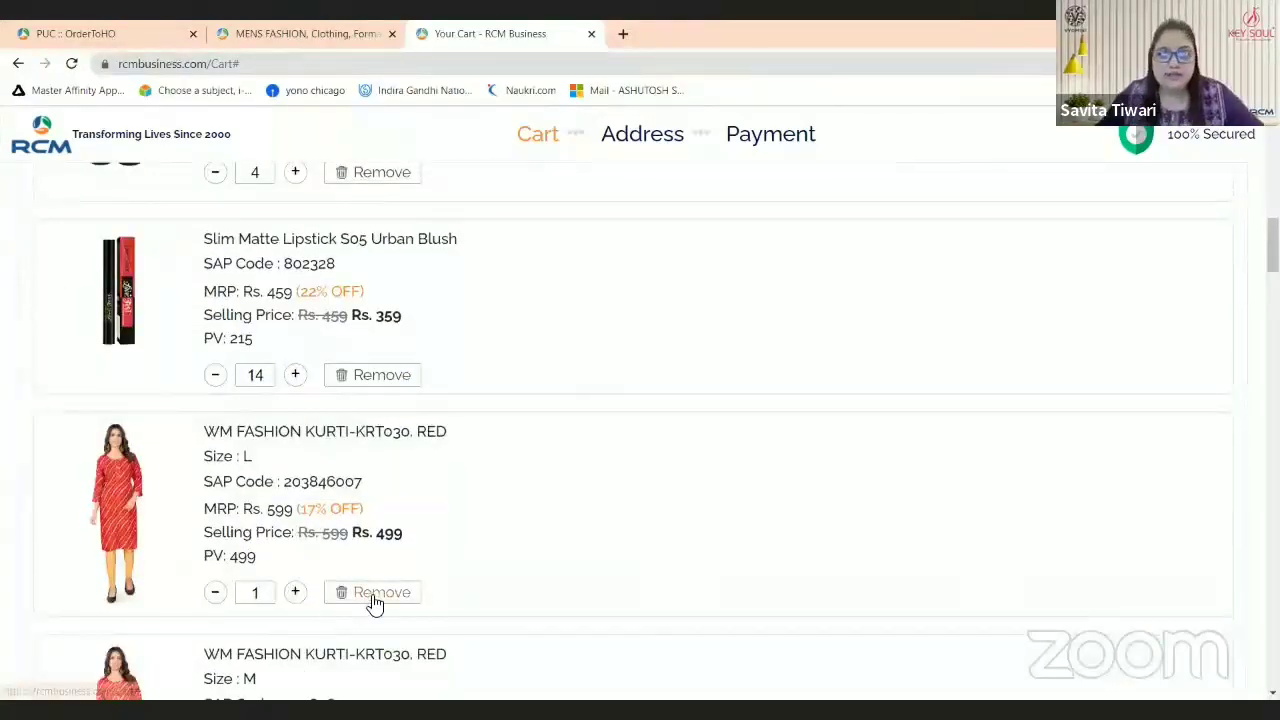
pyautogui.scroll(-2, 371, 600)
pyautogui.click(376, 440)
pyautogui.click(592, 504)
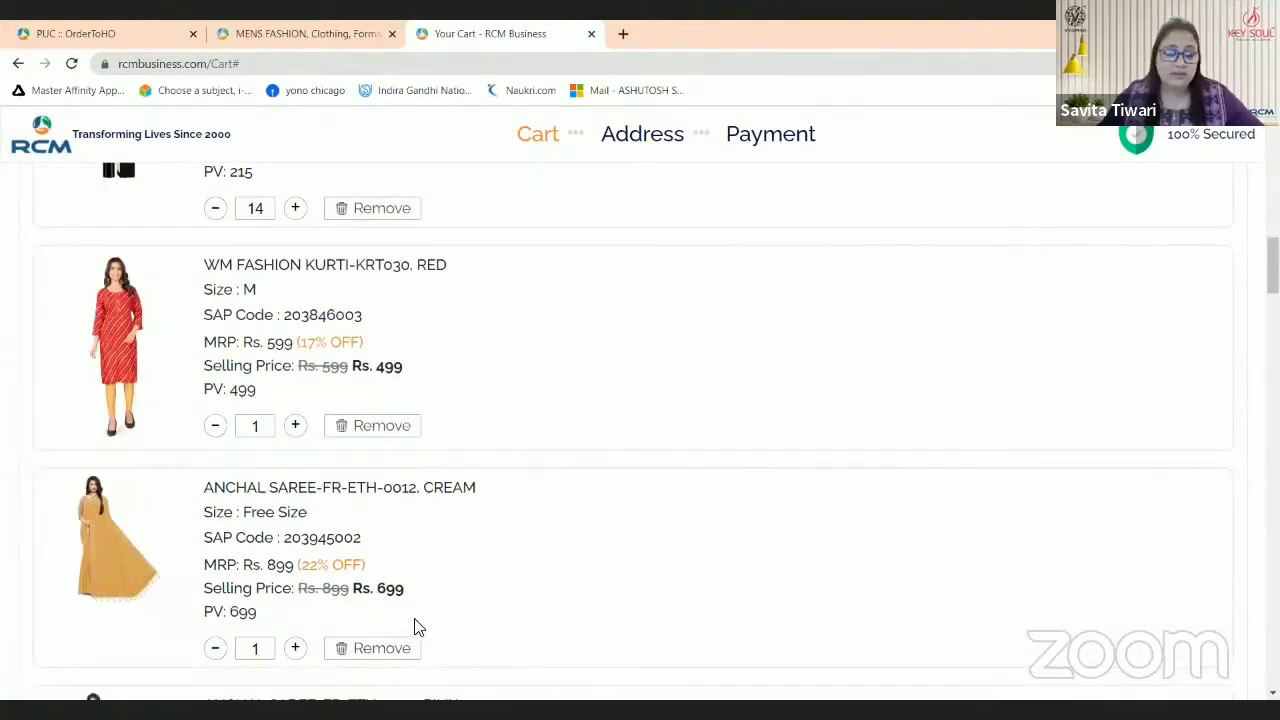
pyautogui.click(405, 432)
pyautogui.click(600, 505)
# Step: Remove the tan Pair-it Wmn Formal Belly-208 shoes in size 36 from the cart
pyautogui.scroll(-3, 546, 473)
pyautogui.scroll(-2, 591, 511)
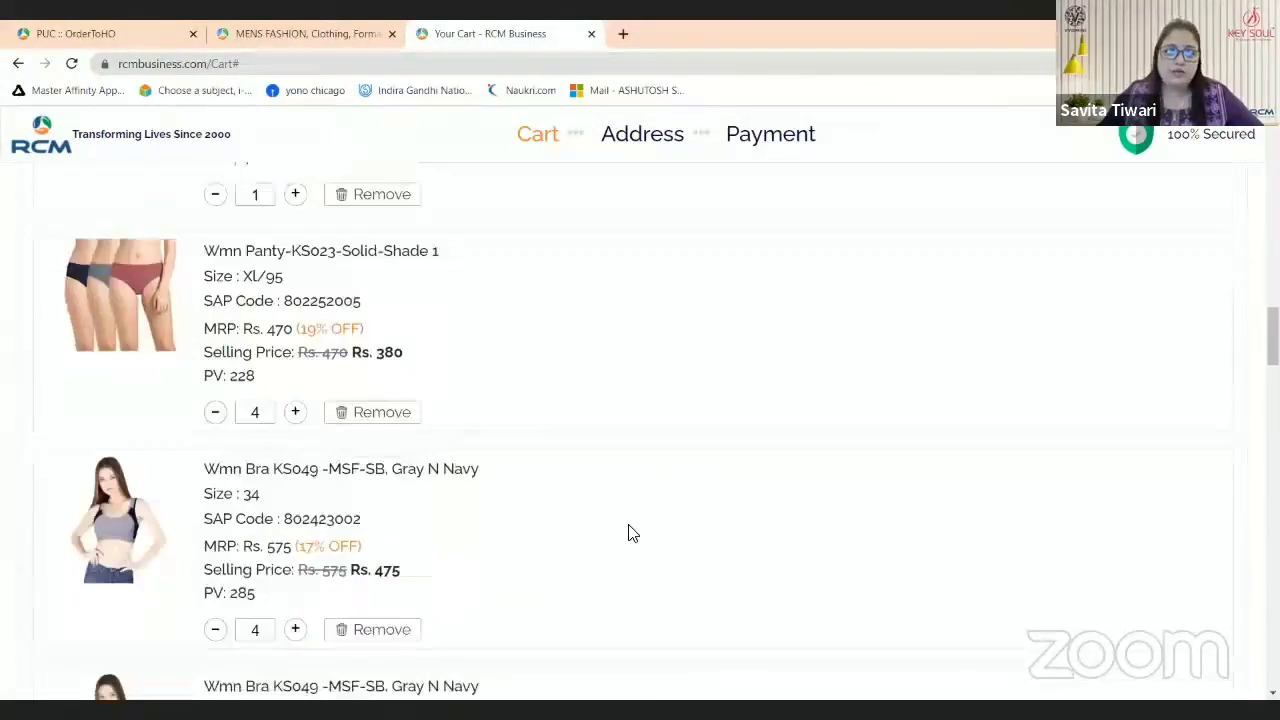
pyautogui.scroll(6, 629, 531)
pyautogui.scroll(-3, 315, 577)
pyautogui.scroll(-12, 315, 577)
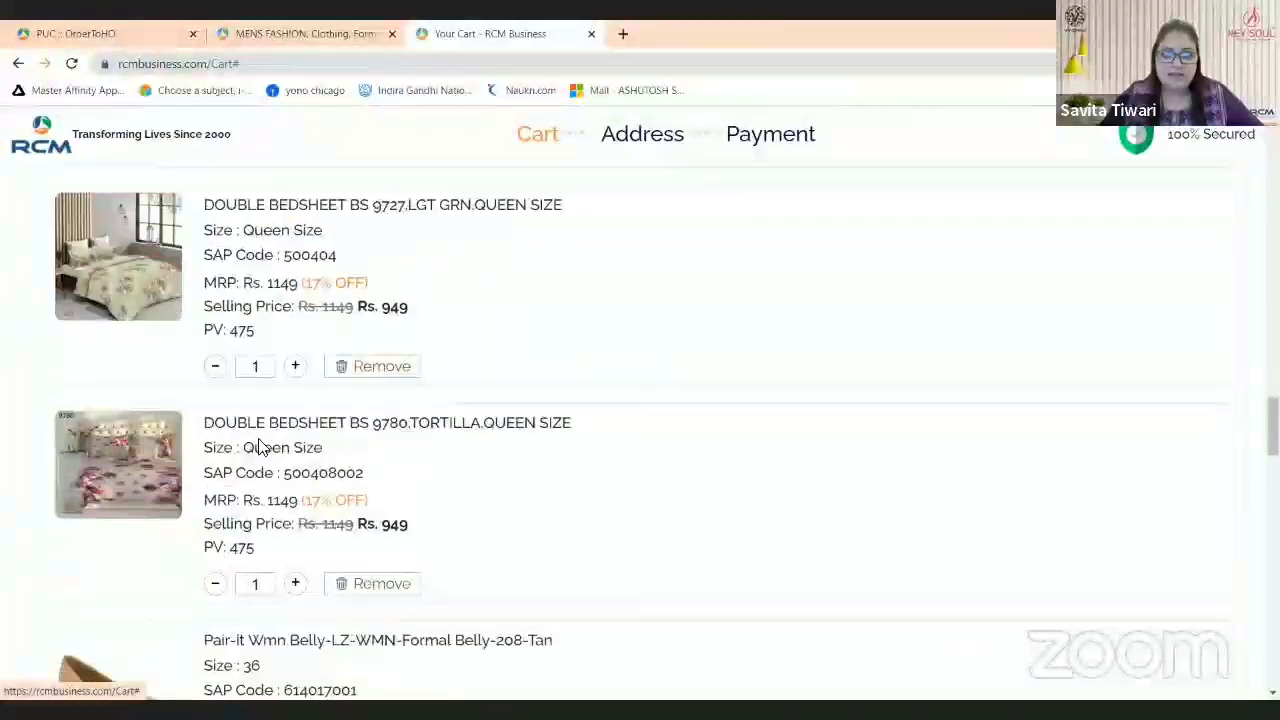
pyautogui.scroll(-2, 280, 620)
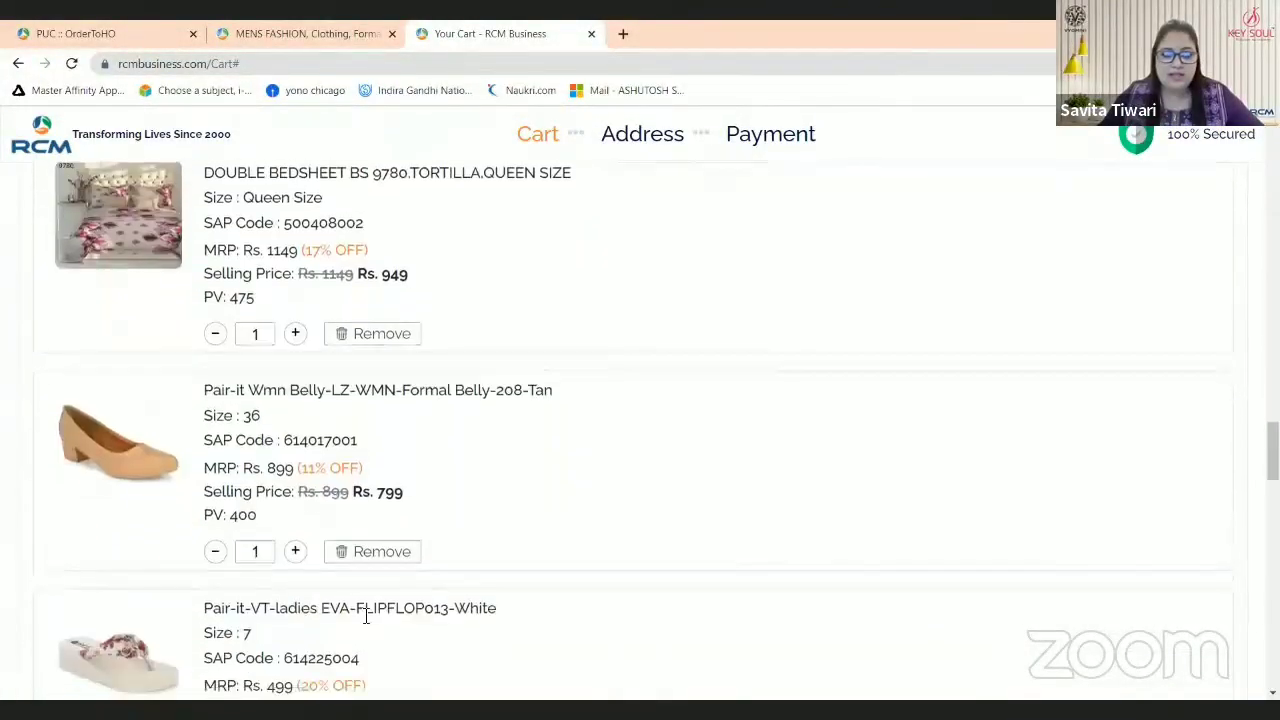
pyautogui.click(376, 562)
pyautogui.click(594, 519)
# Step: Check the remaining cart items and the HO price details, then continue to the delivery address page
pyautogui.scroll(4, 423, 423)
pyautogui.scroll(-5, 400, 500)
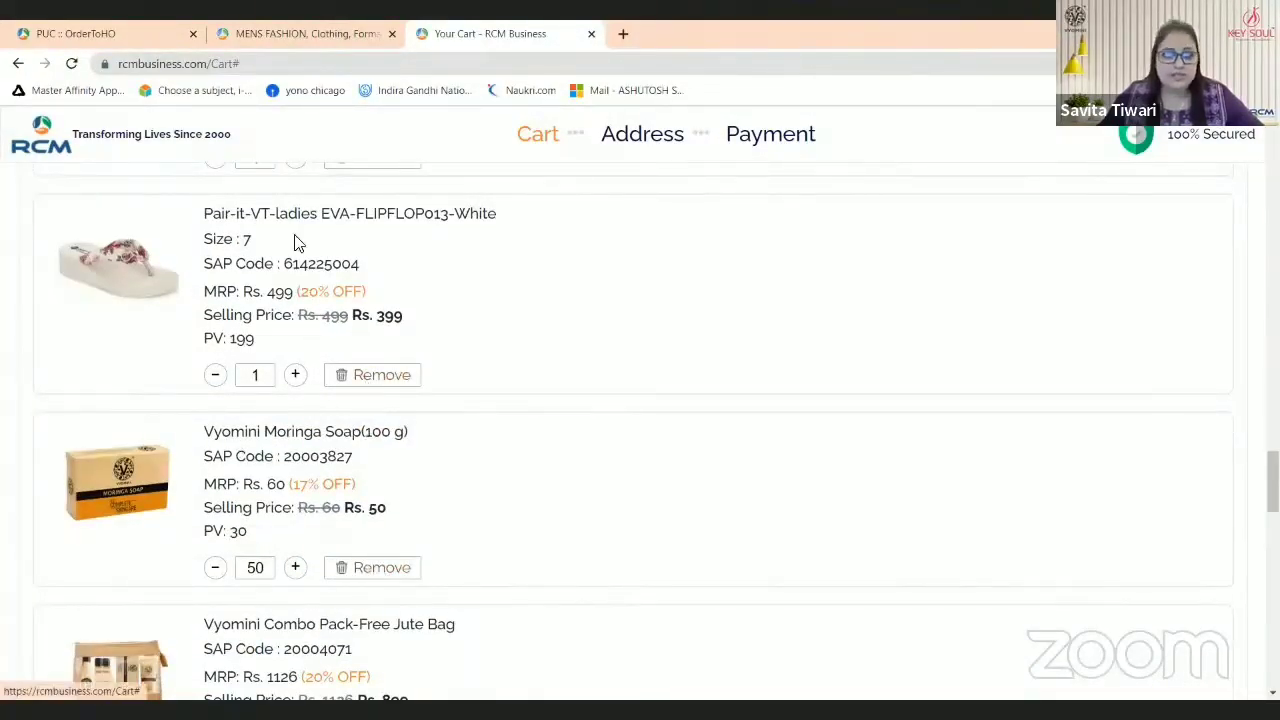
pyautogui.scroll(-5, 371, 537)
pyautogui.scroll(-6, 373, 538)
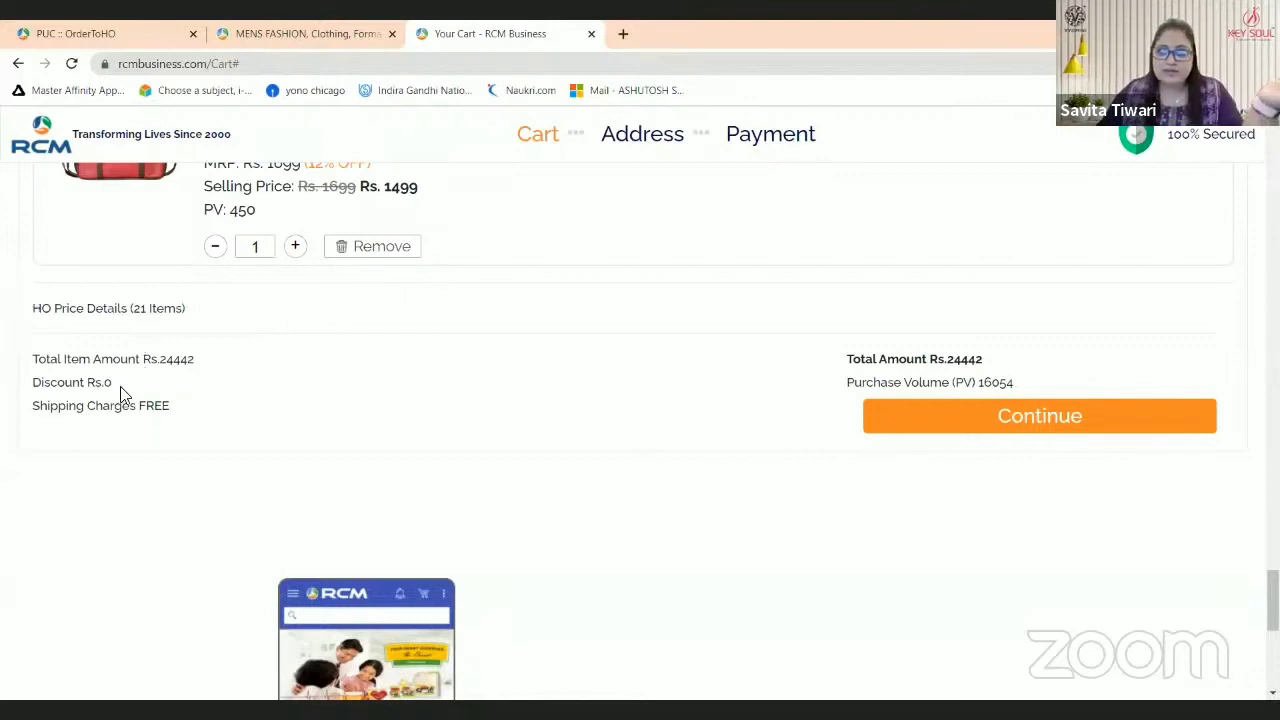
pyautogui.click(975, 433)
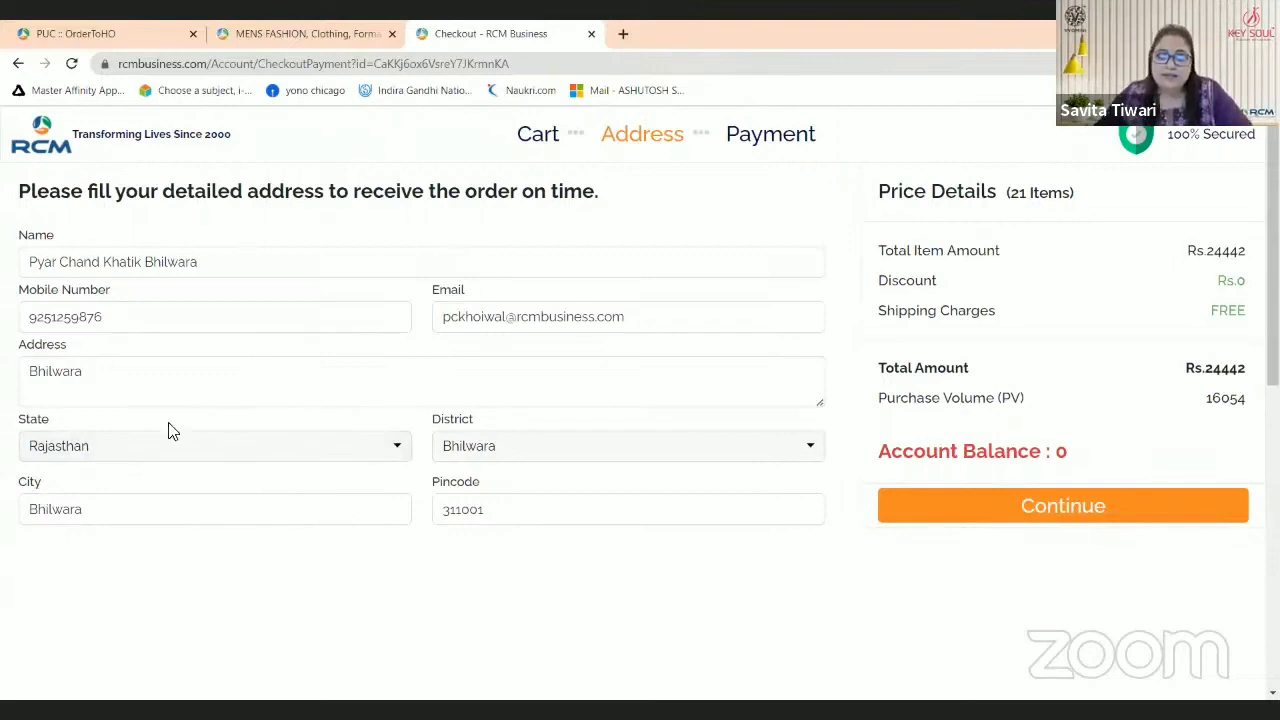
# Step: Clear the existing text in the delivery Address field
pyautogui.moveTo(23, 370); pyautogui.dragTo(114, 377)
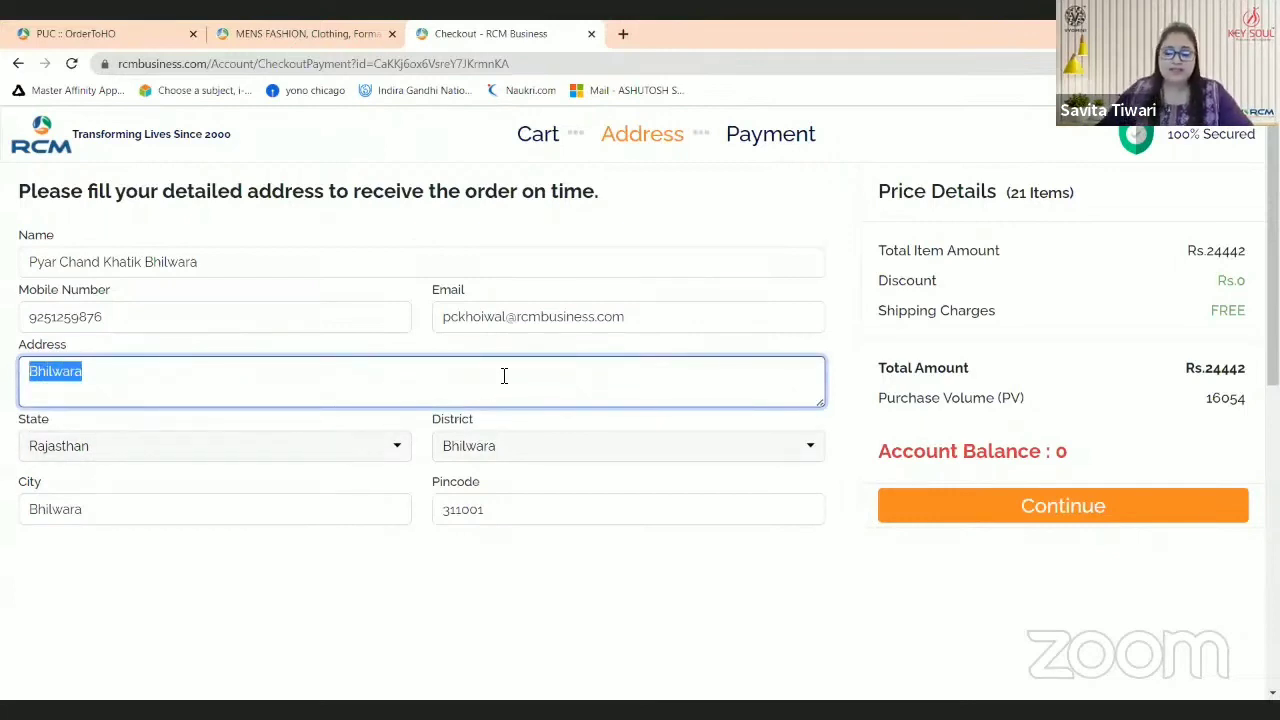
pyautogui.press('Return')
pyautogui.write('KJHKUU')
pyautogui.press('BackSpace')
pyautogui.press('BackSpace')
pyautogui.press('BackSpace')
pyautogui.press('BackSpace')
pyautogui.press('BackSpace')
pyautogui.press('BackSpace')
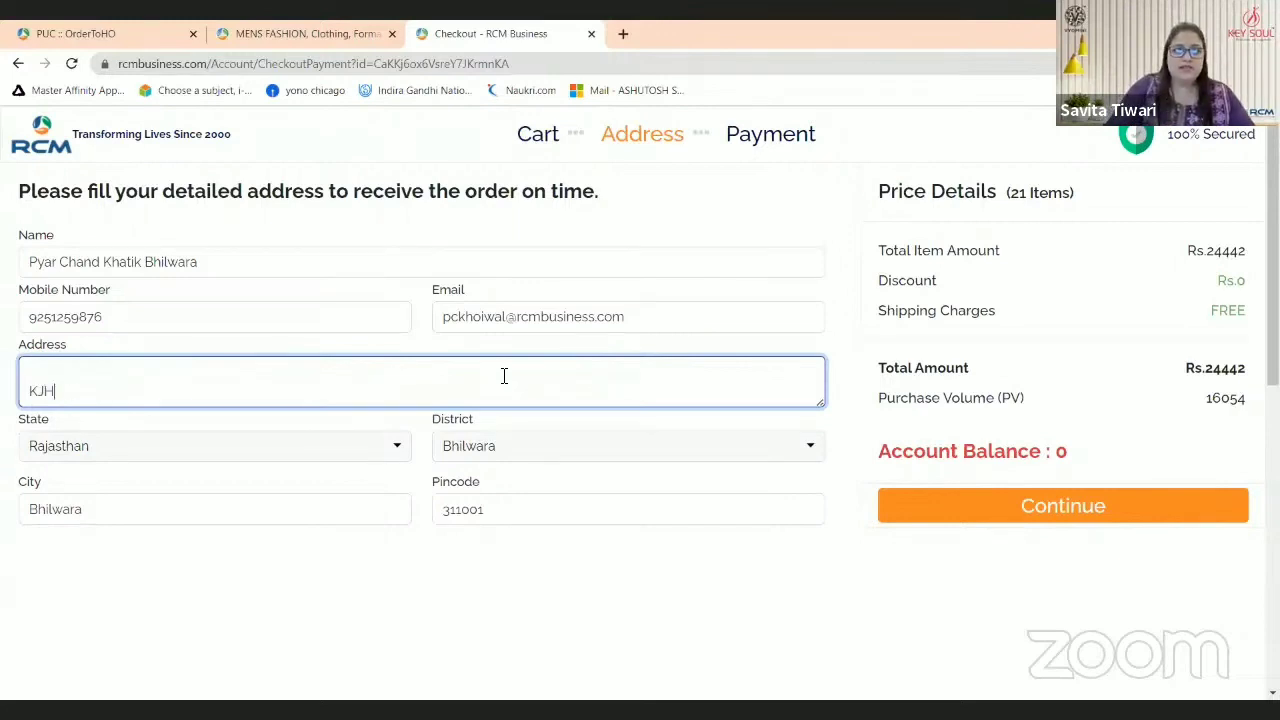
pyautogui.write('nEW')
pyautogui.press('BackSpace')
pyautogui.press('BackSpace')
pyautogui.press('BackSpace')
pyautogui.press('BackSpace')
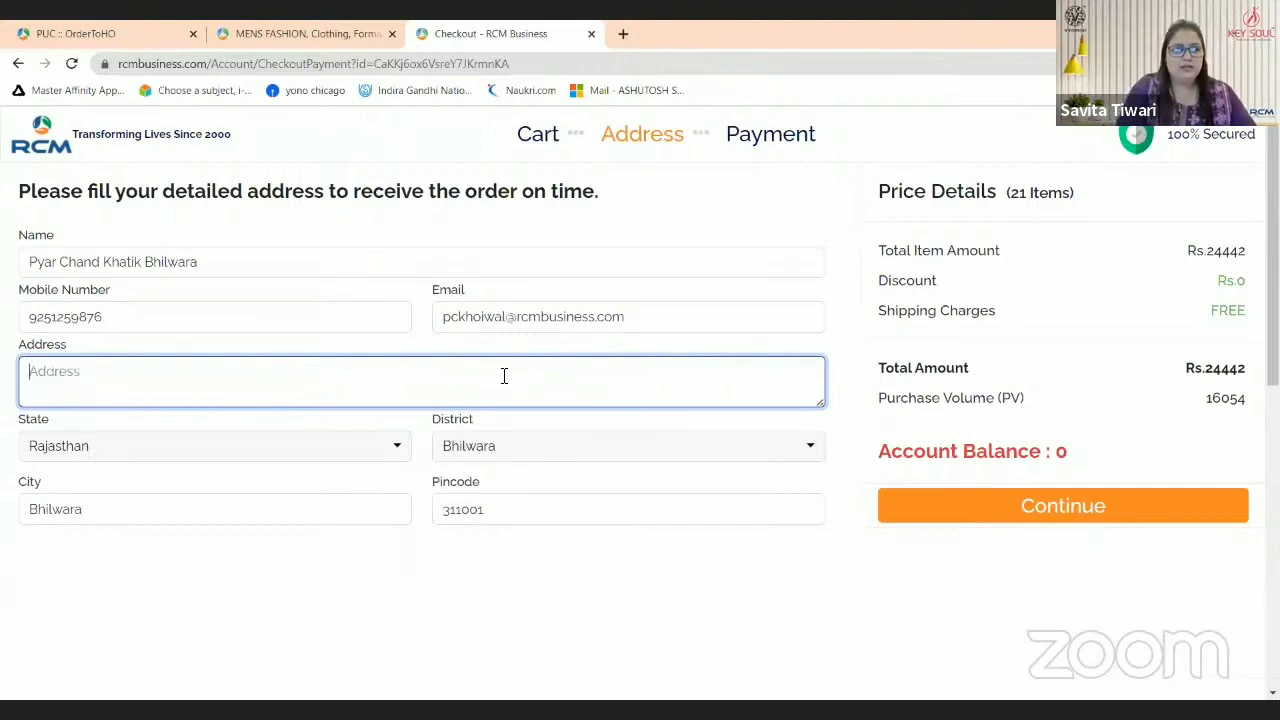
# Step: Enter only a city name as the delivery address and leave the Address field
pyautogui.write('New Delhi')
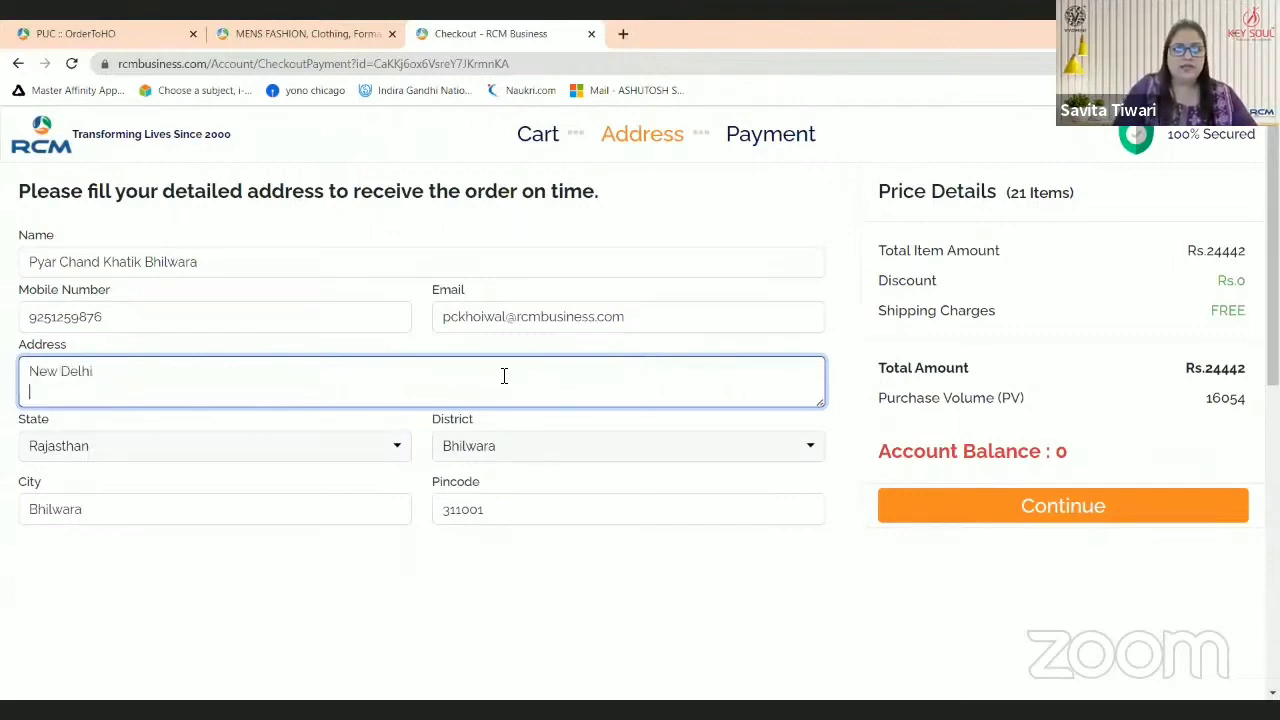
pyautogui.tripleClick(643, 627)
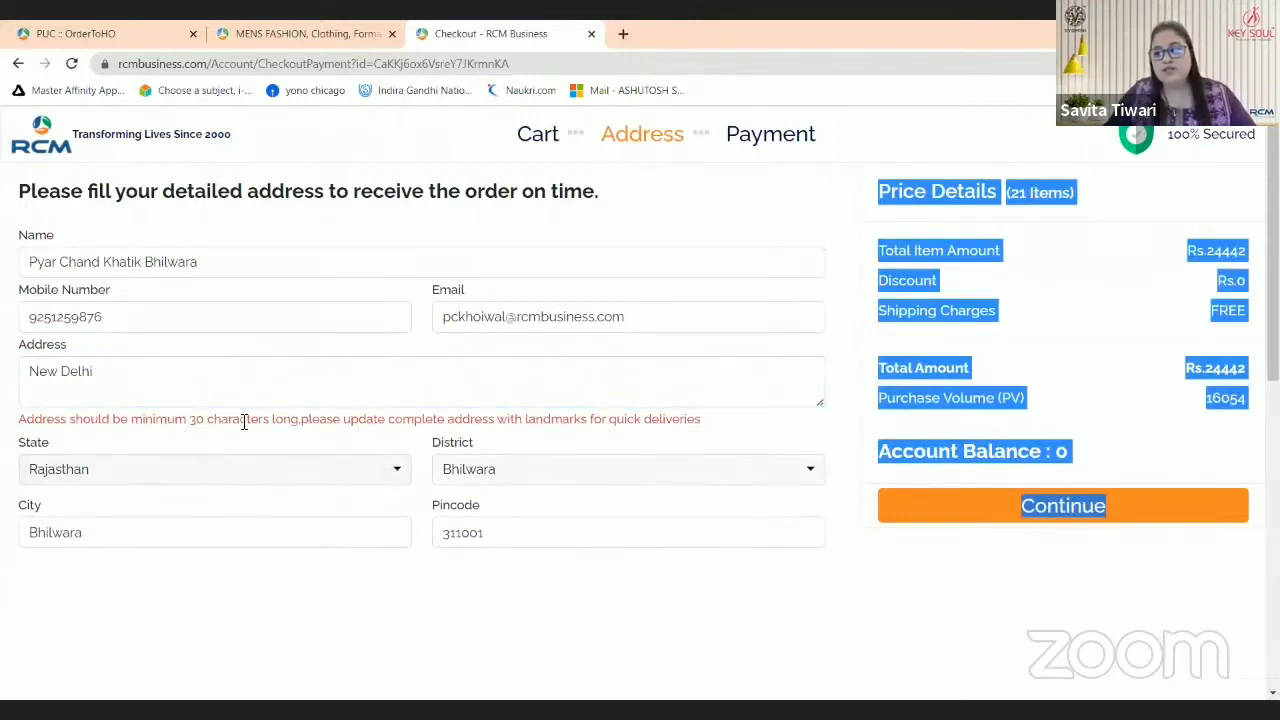
pyautogui.click(672, 590)
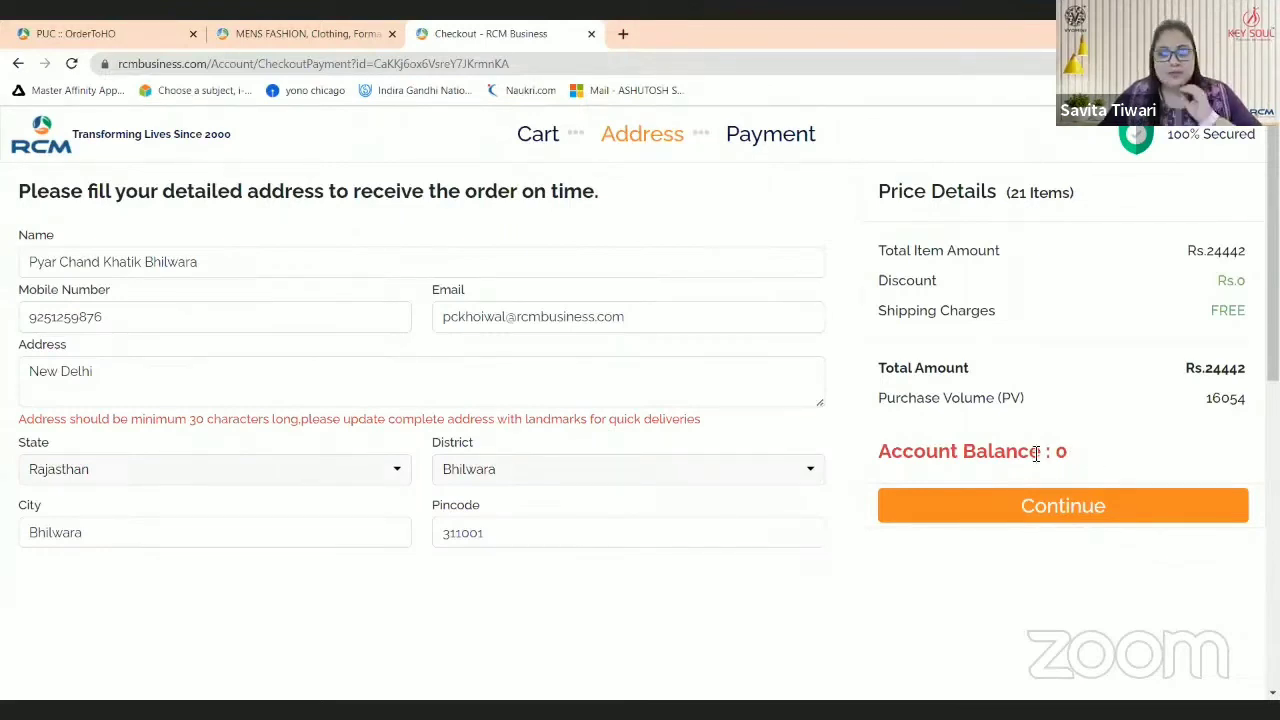
# Step: Try to continue the checkout with the short address, then return to the Address field
pyautogui.click(1104, 510)
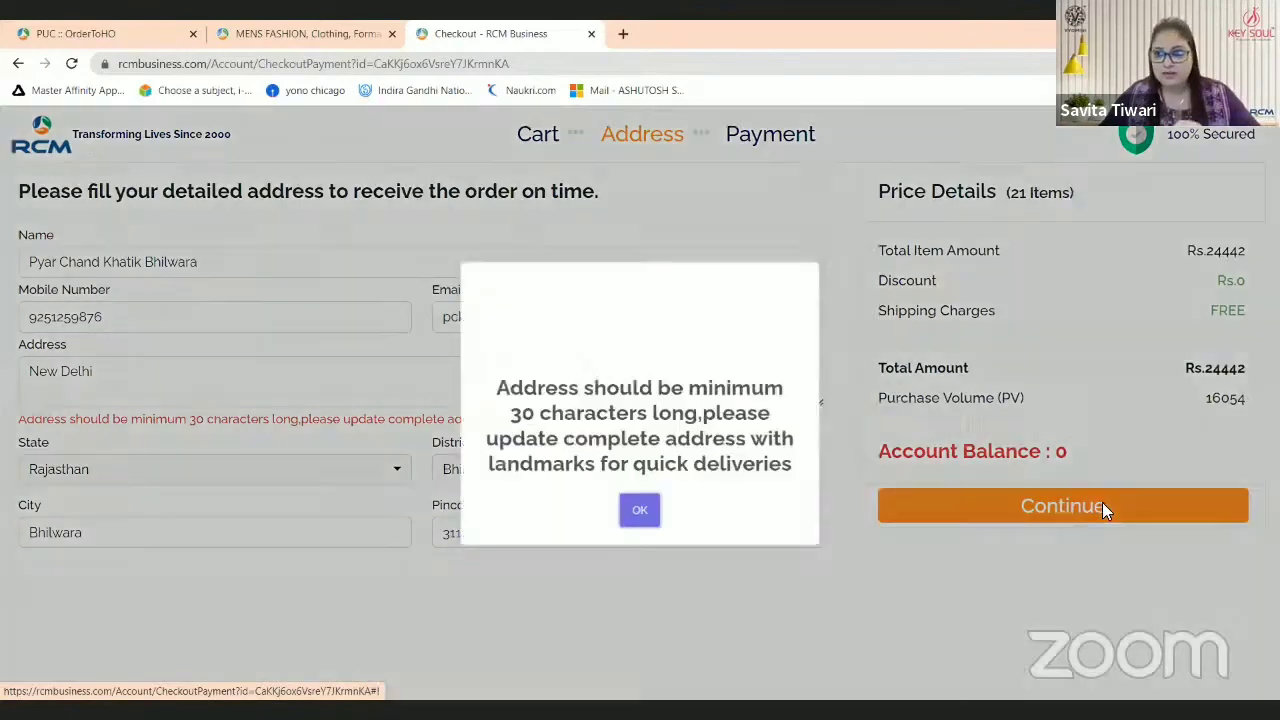
pyautogui.click(639, 530)
pyautogui.click(671, 306)
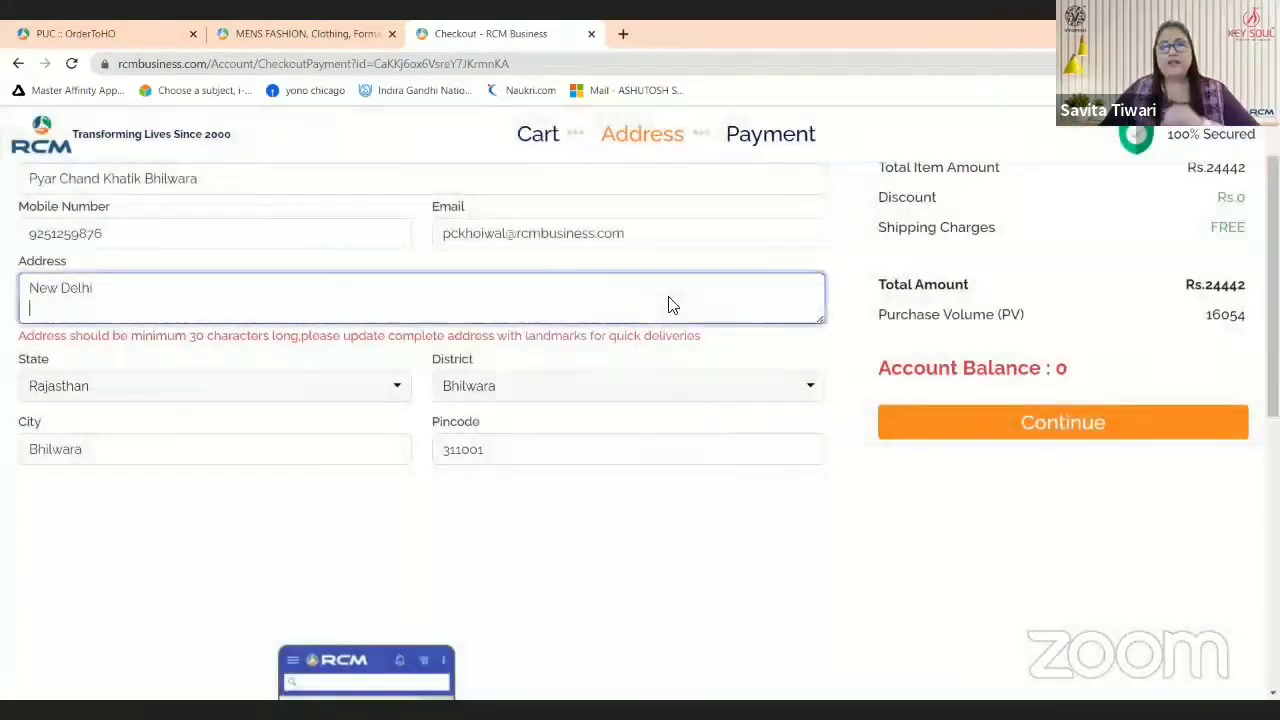